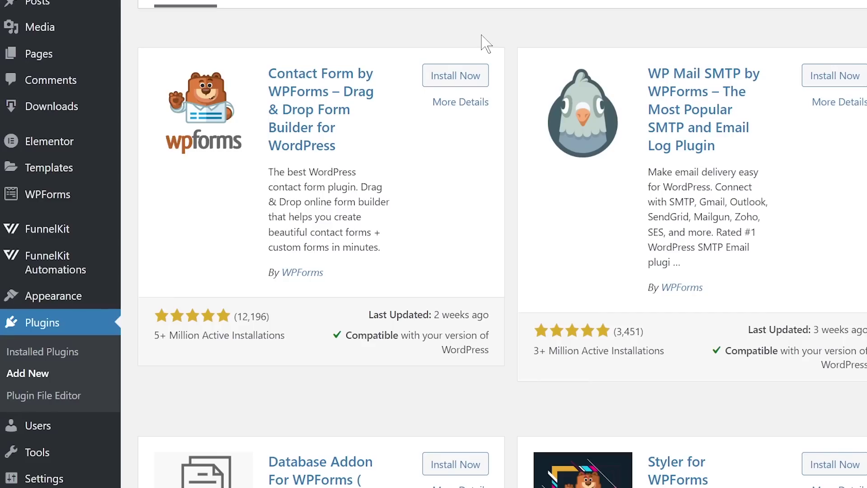
Start a new form from the WPForms Add New submenu in the admin sidebar.
mouse_move(81, 204)
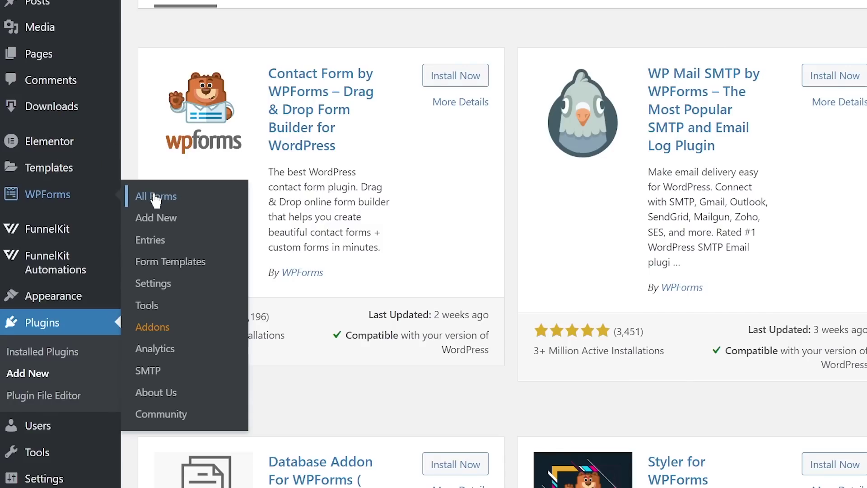
click(166, 227)
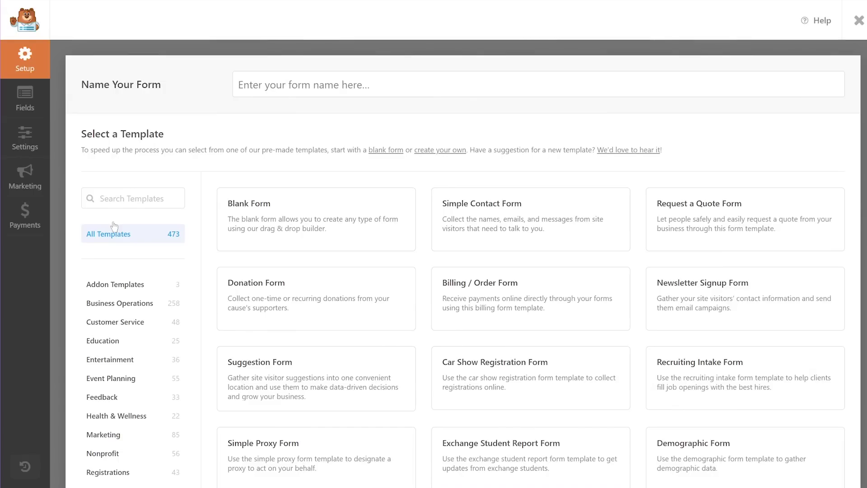
Name the form 'Contact Me' and build it from the Simple Contact Form template.
click(290, 83)
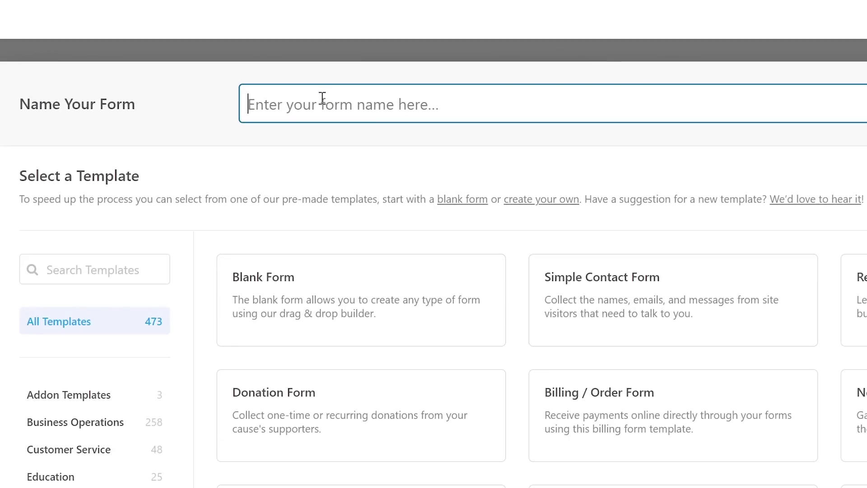
text(Contact Me)
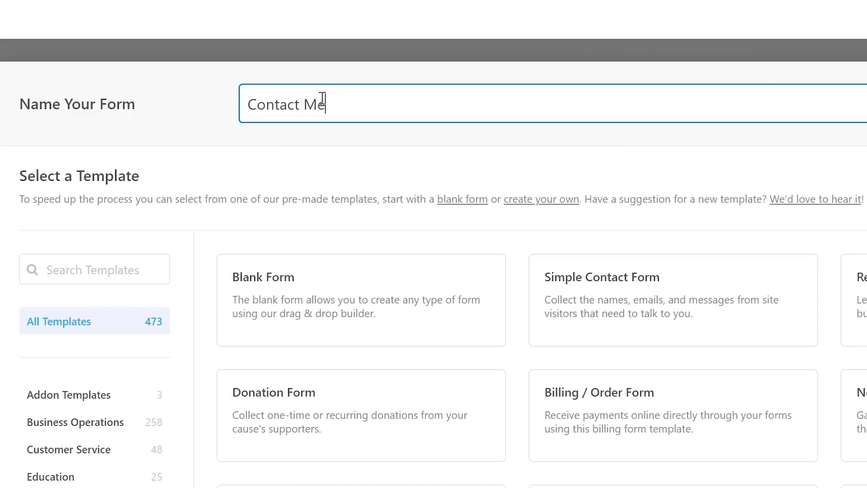
mouse_move(617, 303)
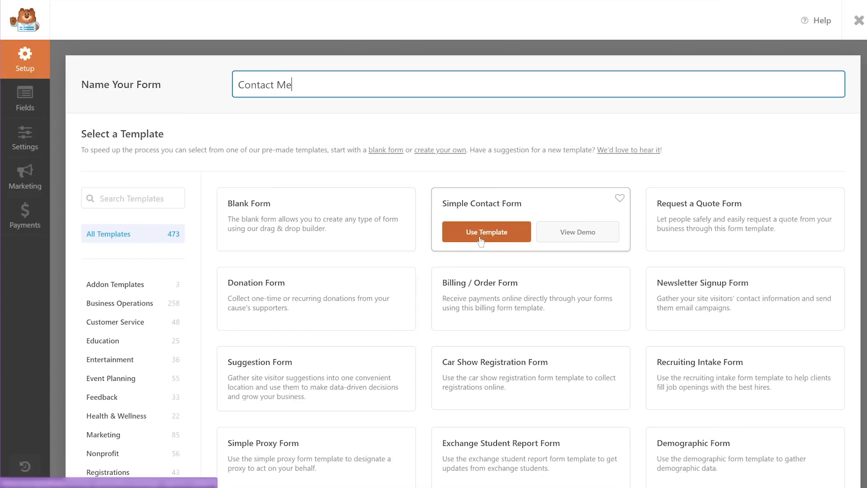
click(480, 234)
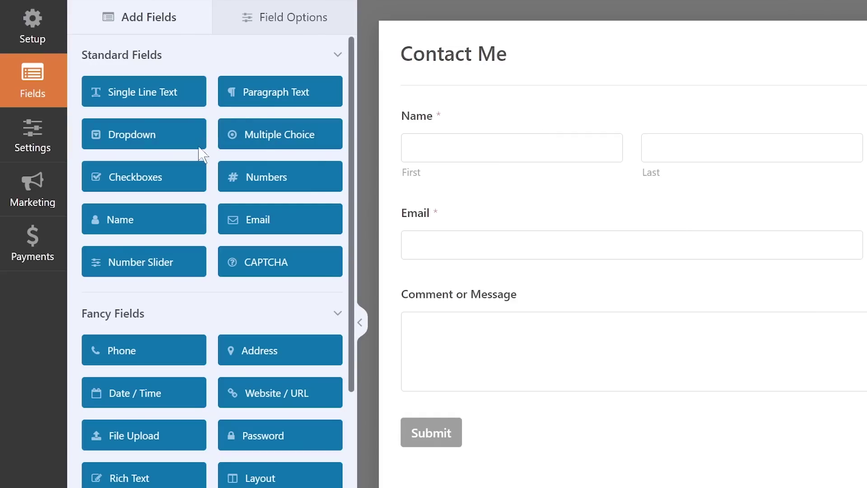
Scroll through the Add Fields list and back to the top.
scroll(209, 204, down, 7)
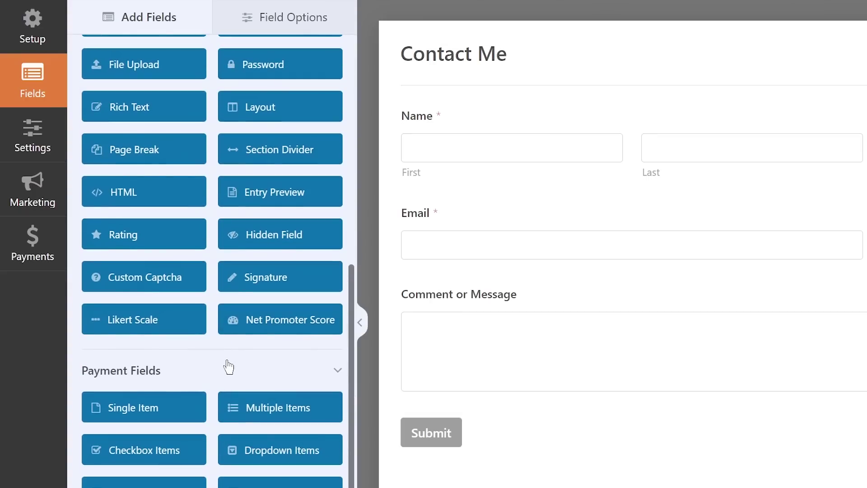
scroll(239, 367, up, 8)
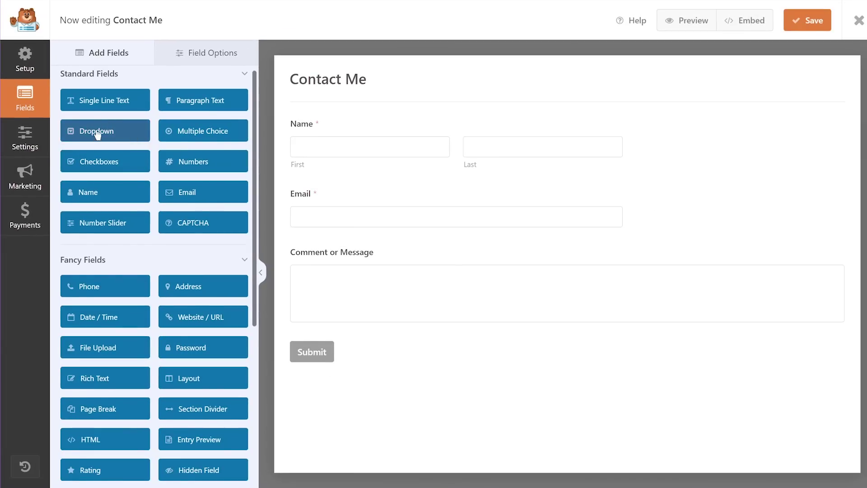
drag(91, 134, 324, 255)
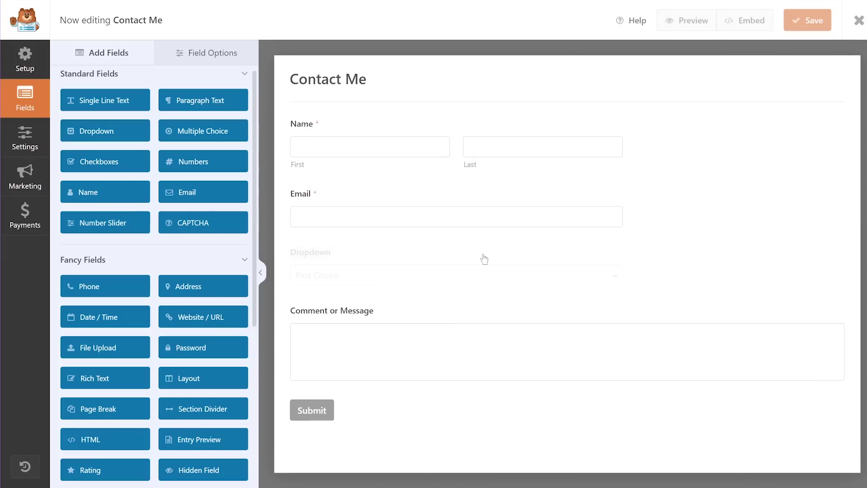
click(387, 282)
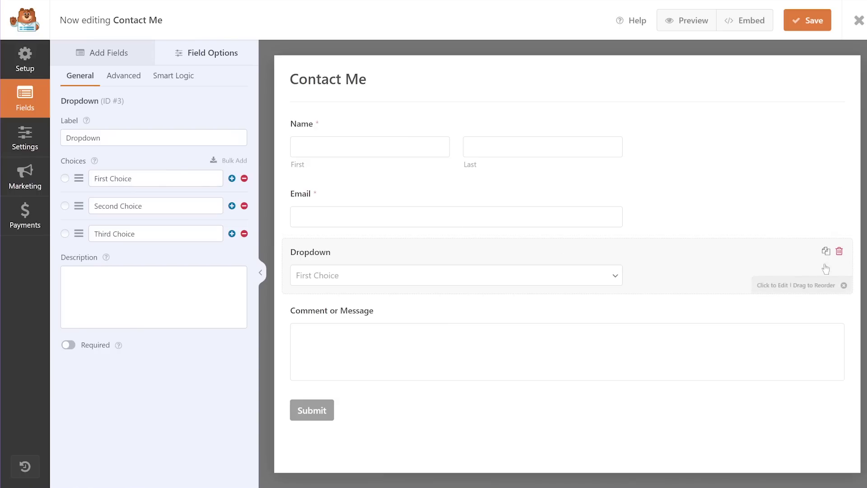
click(839, 251)
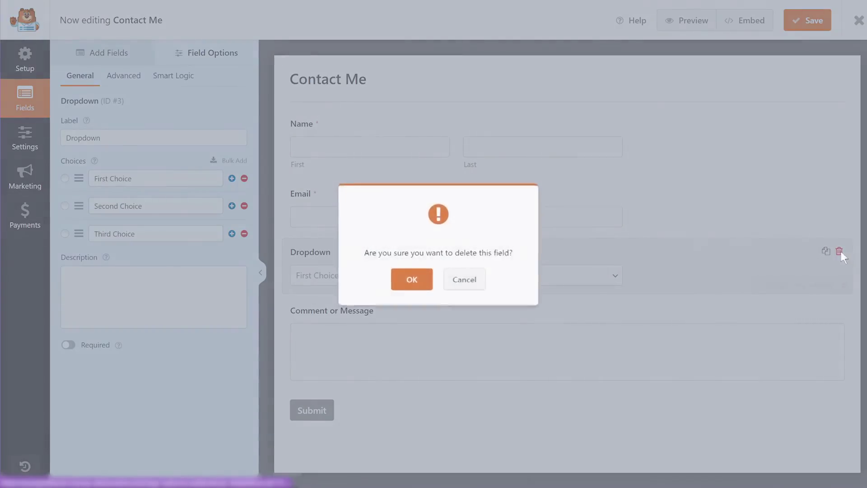
click(421, 281)
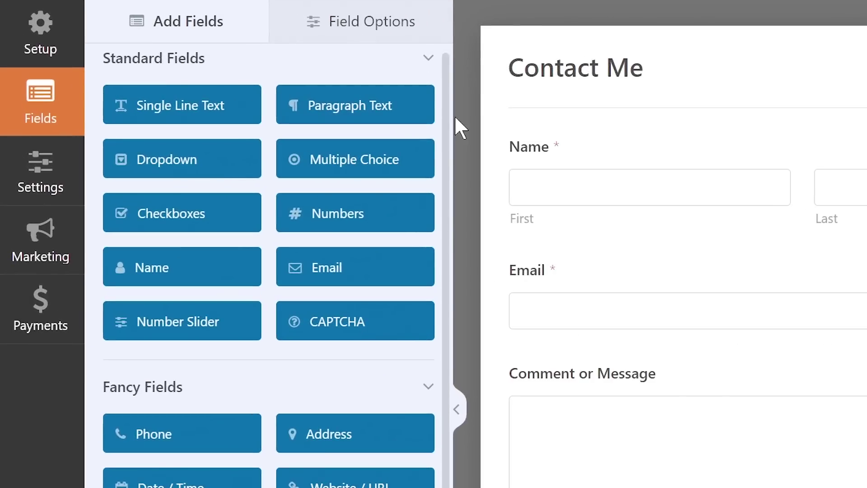
Open the Contact Me form's Notifications settings and collapse the Default Notification.
click(48, 174)
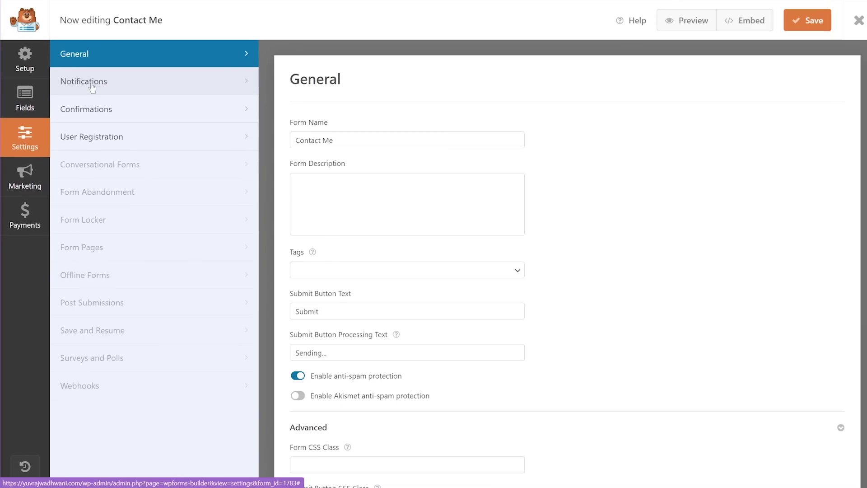
click(92, 86)
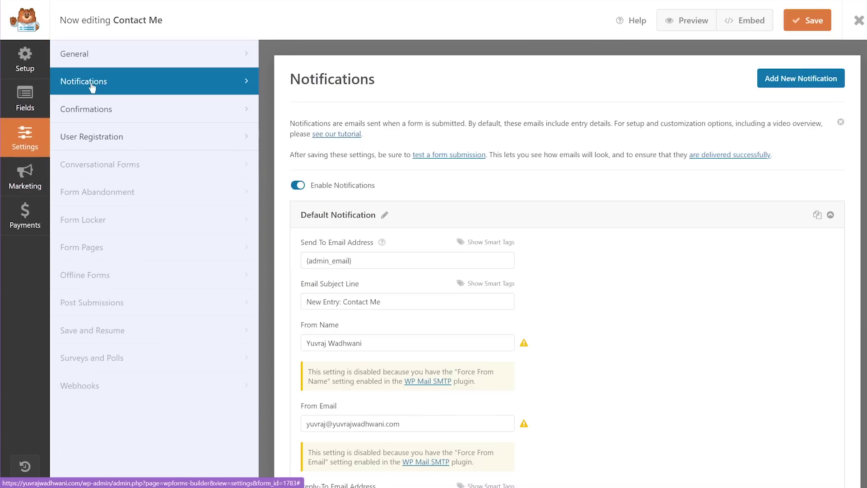
click(831, 215)
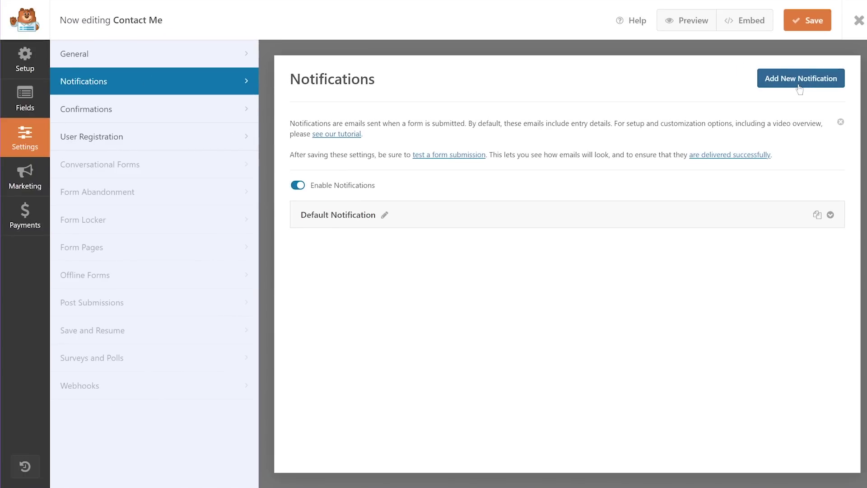
Add a notification named 'User Notification' and expand its email settings.
click(798, 85)
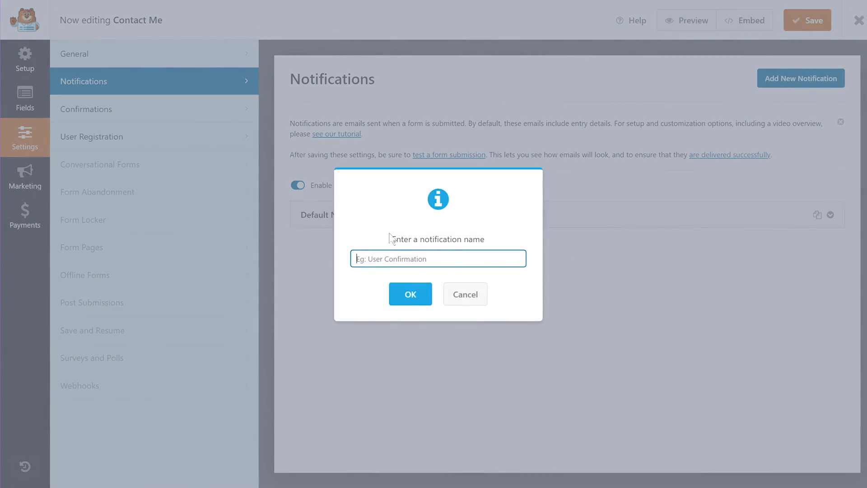
text(User Notification)
key(Return)
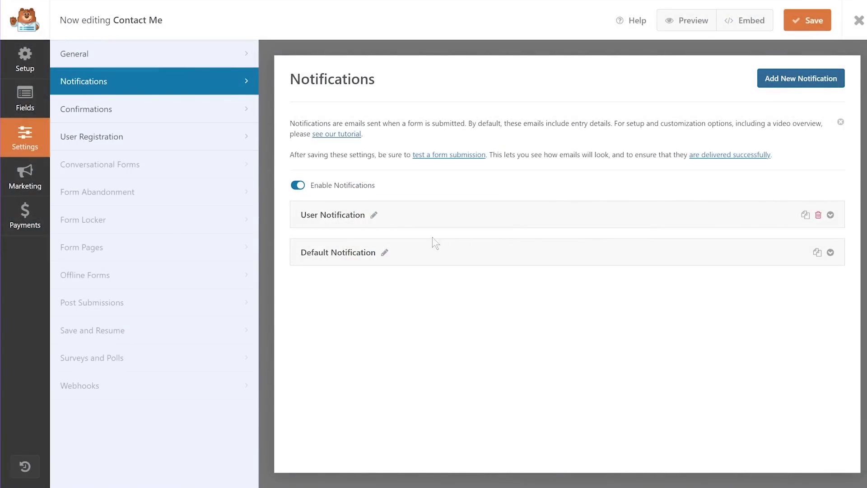
click(830, 215)
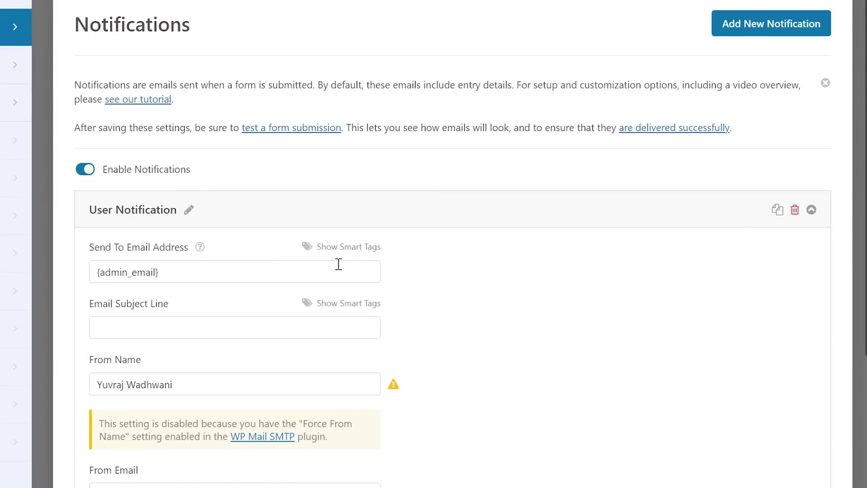
Replace the {admin_email} recipient with the form's Email field smart tag.
scroll(576, 265, down, 3)
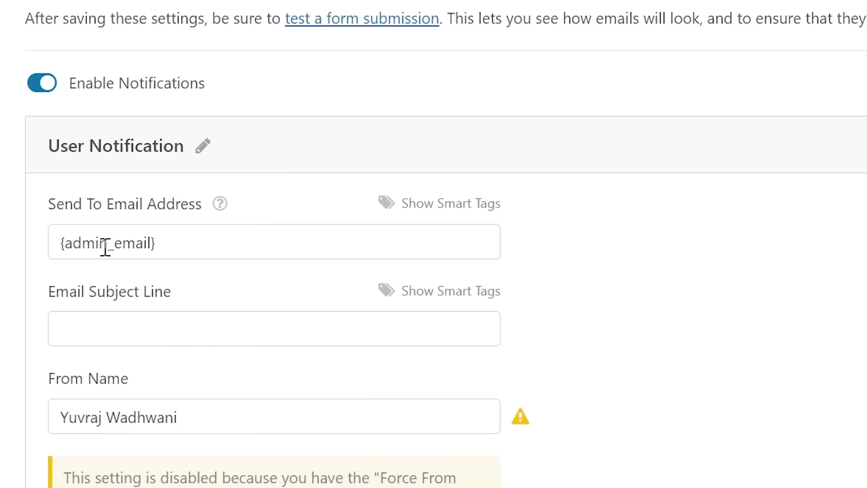
click(145, 240)
triple_click(145, 239)
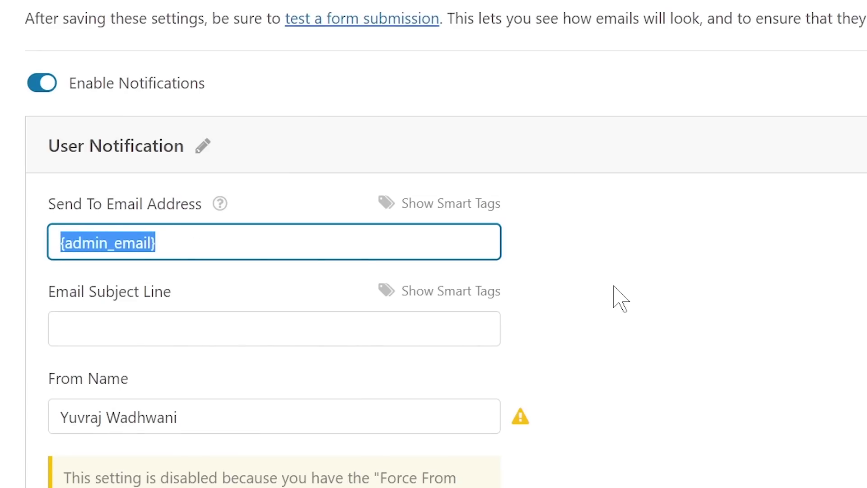
key(BackSpace)
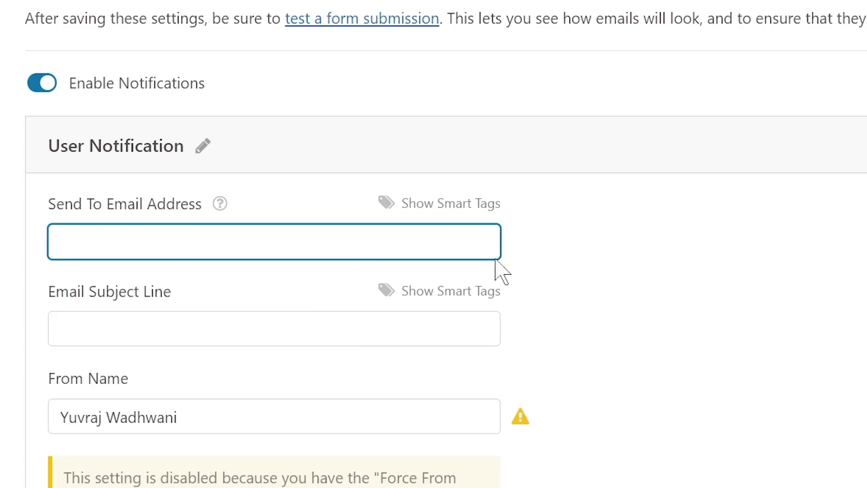
click(450, 208)
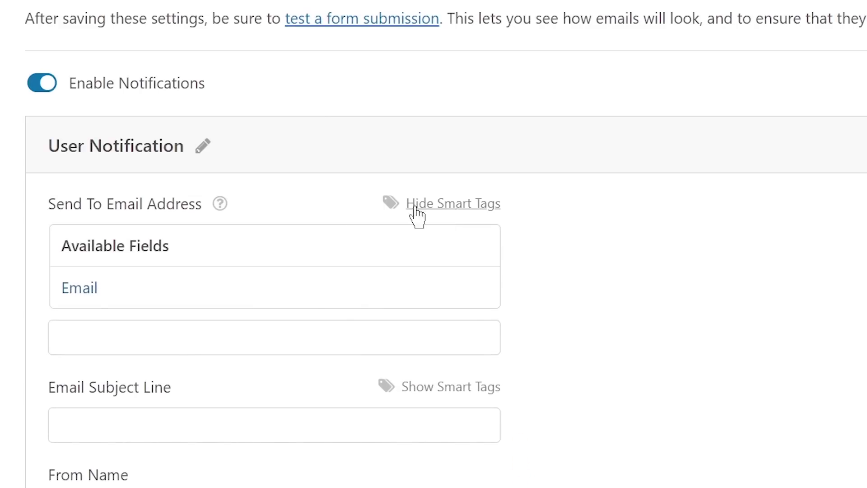
click(176, 296)
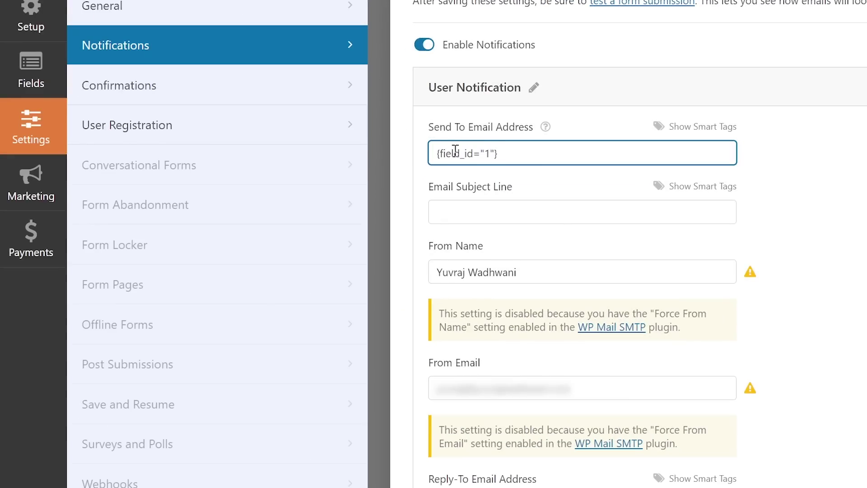
click(30, 72)
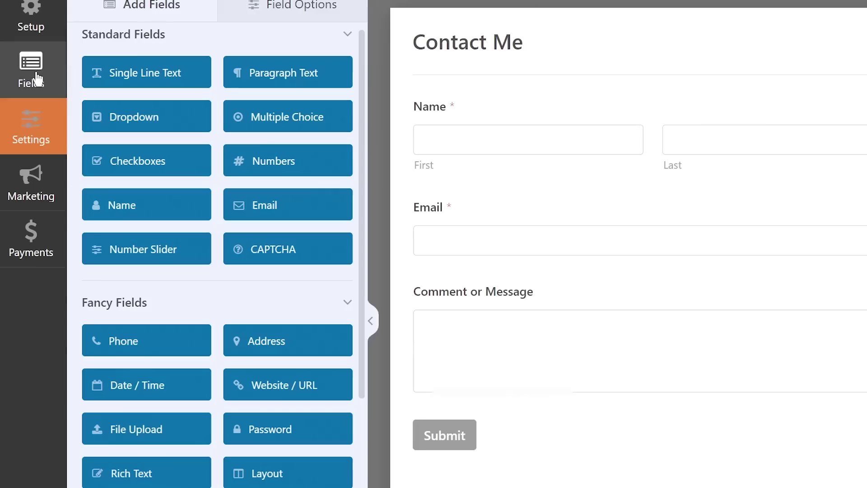
Check that the Email field's ID is #1, then go back to the notification settings.
click(484, 226)
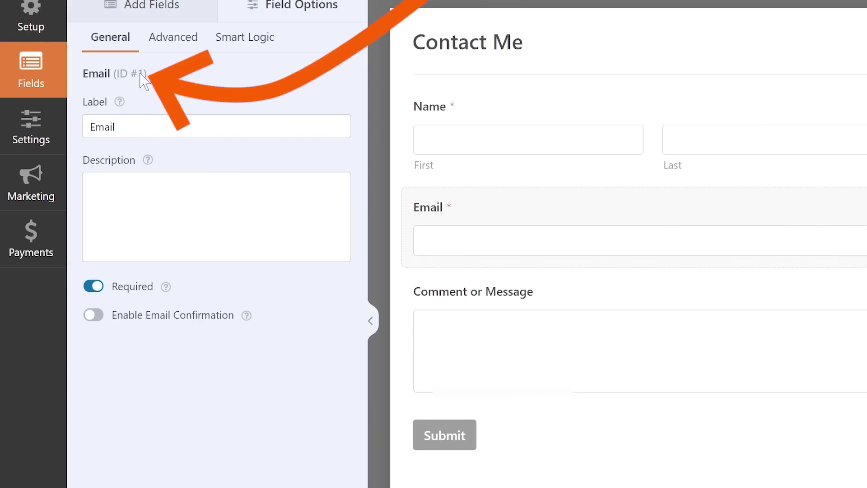
click(27, 134)
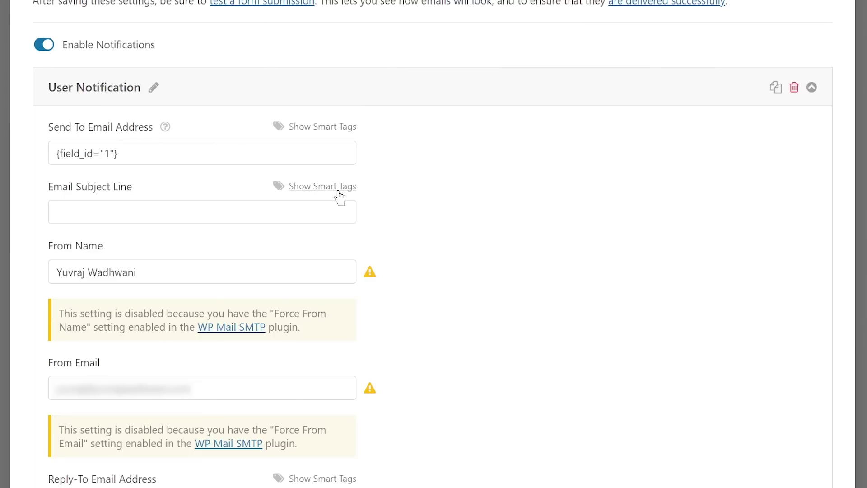
scroll(412, 243, down, 5)
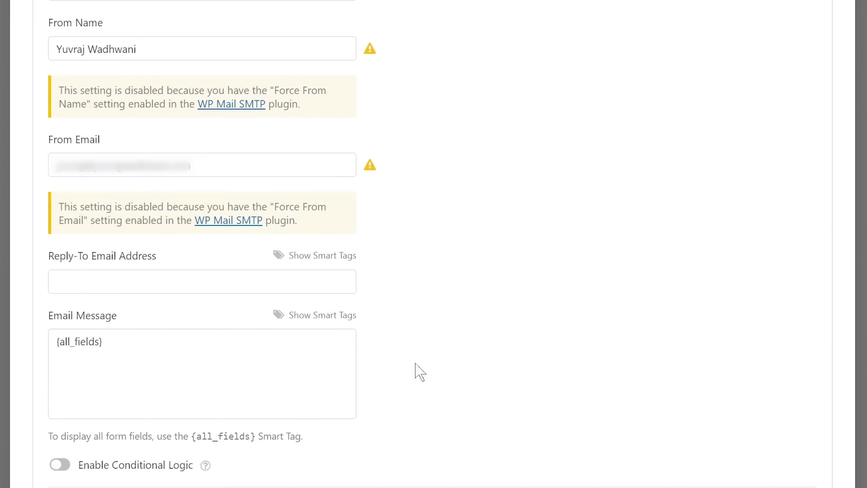
scroll(419, 371, up, 8)
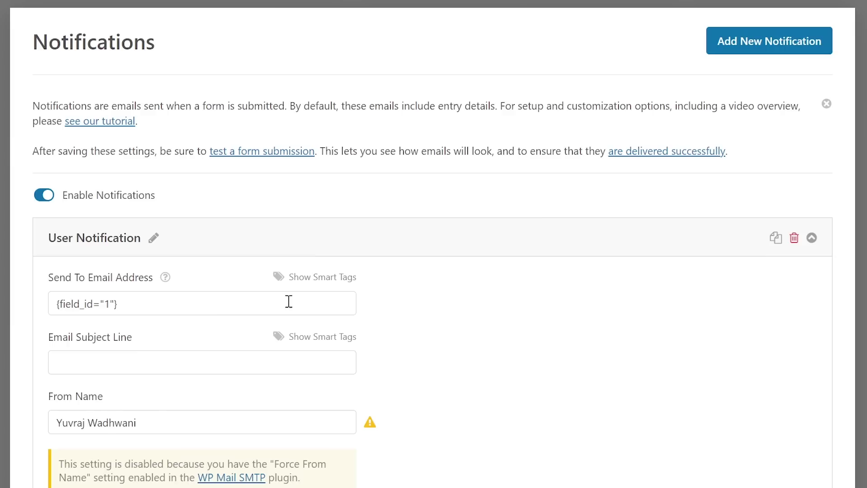
click(197, 299)
text(,)
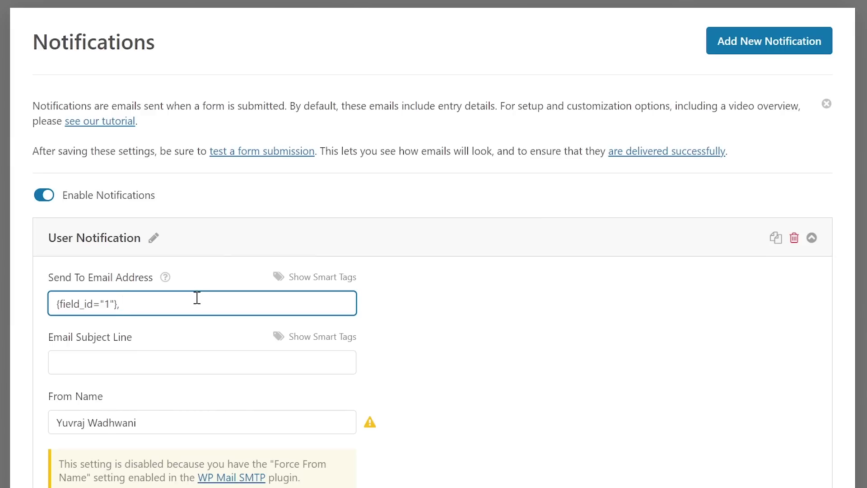
scroll(306, 361, down, 8)
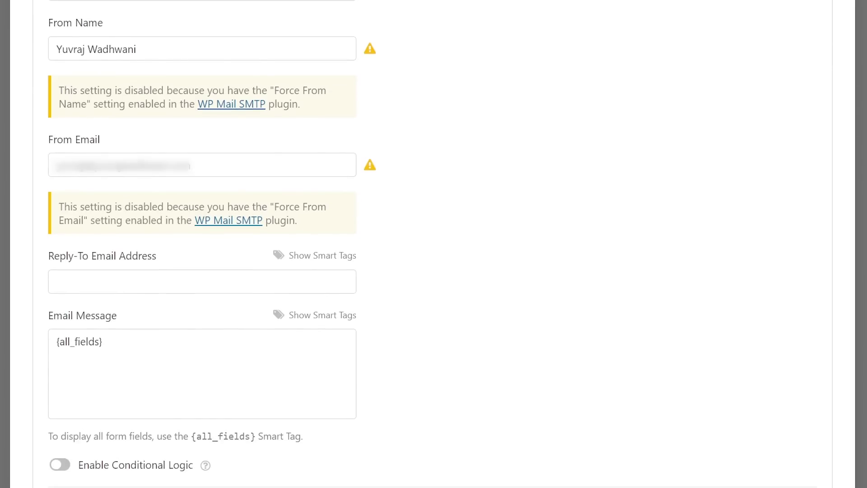
scroll(441, 422, up, 8)
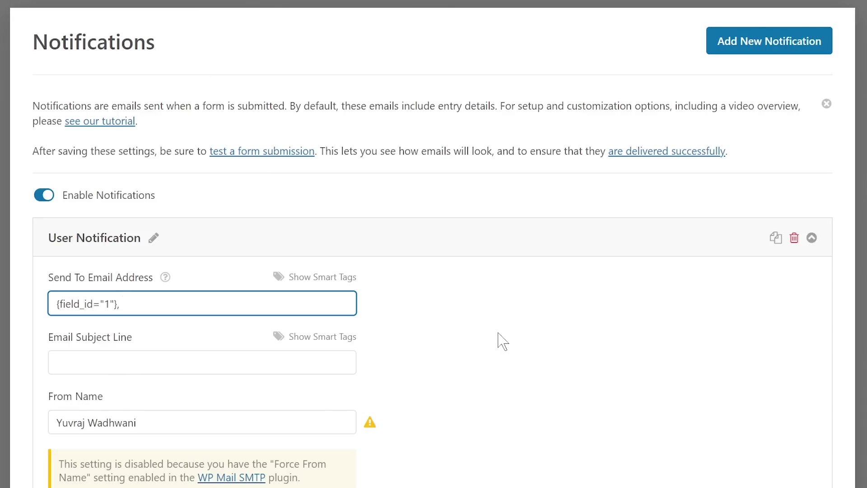
key(BackSpace)
click(502, 342)
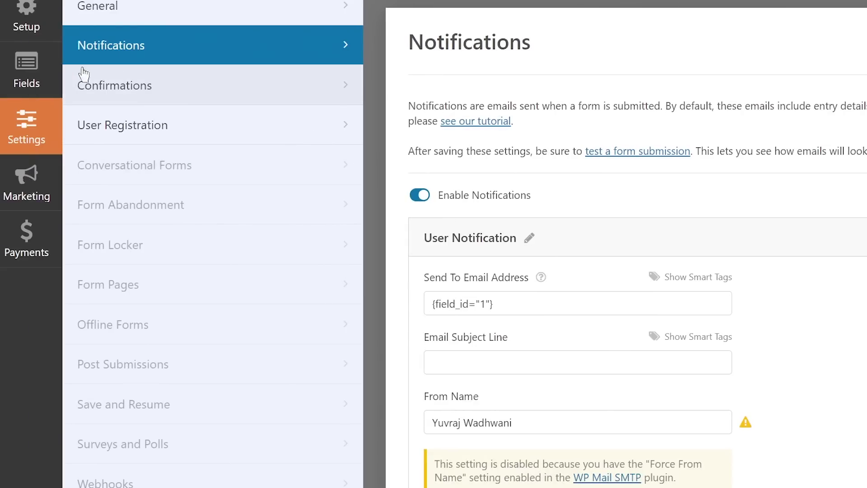
click(28, 74)
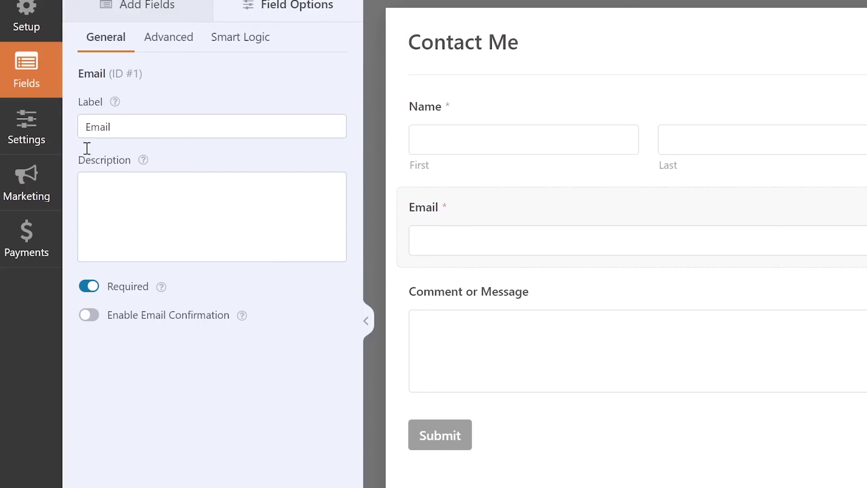
click(26, 119)
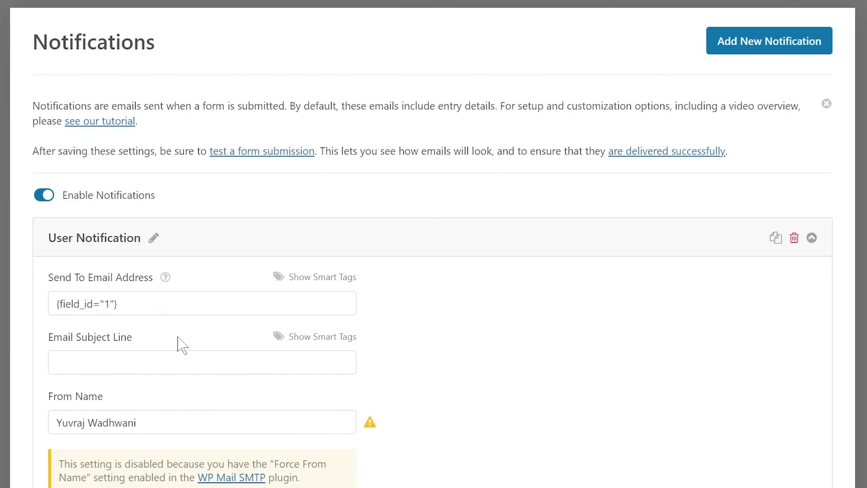
click(456, 363)
text(I've re)
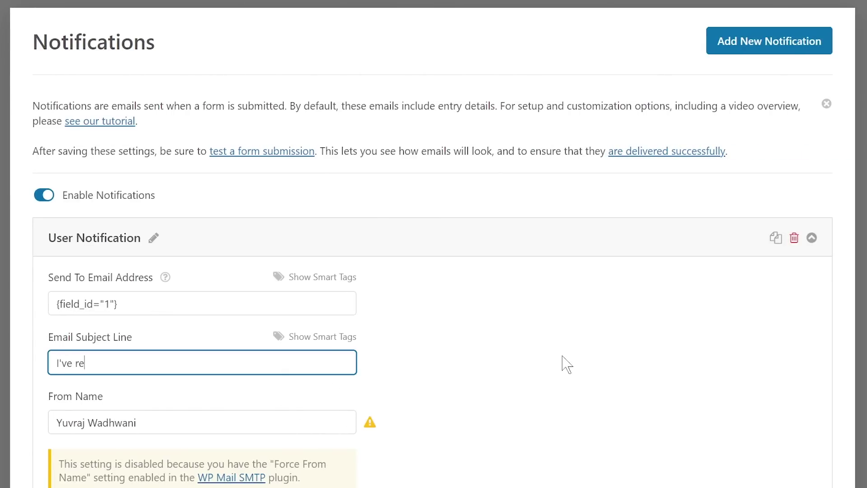
text(cieved your query)
click(563, 362)
scroll(566, 221, down, 3)
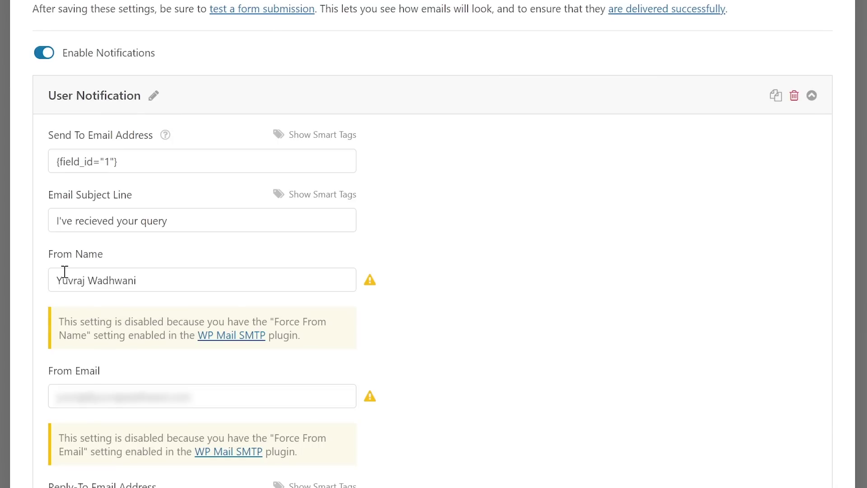
scroll(535, 357, down, 2)
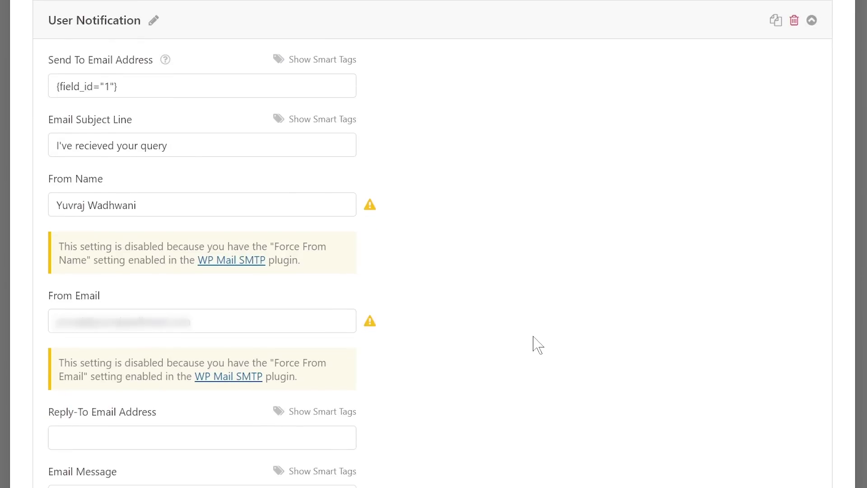
scroll(533, 336, down, 2)
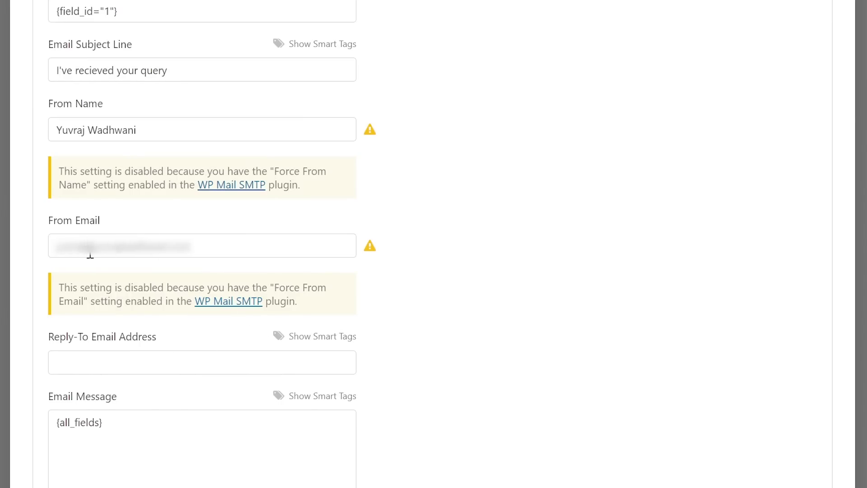
scroll(496, 258, down, 3)
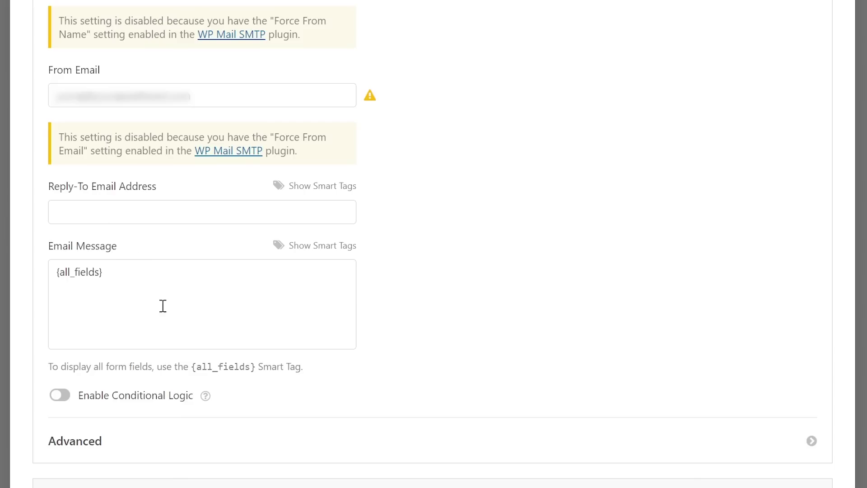
Add a thank-you, reply-asap line and 'Here is a copy of the message you sent me.' above {all_fields}.
click(147, 278)
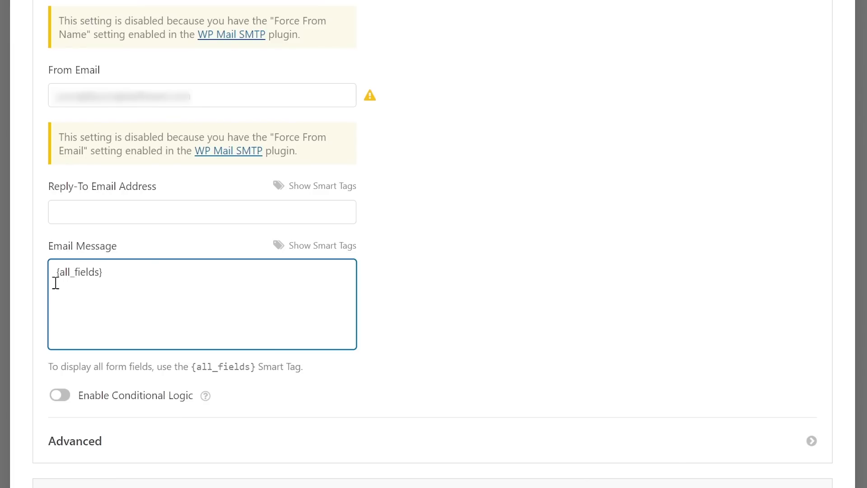
key(Return)
key(Return)
key(Up)
key(Up)
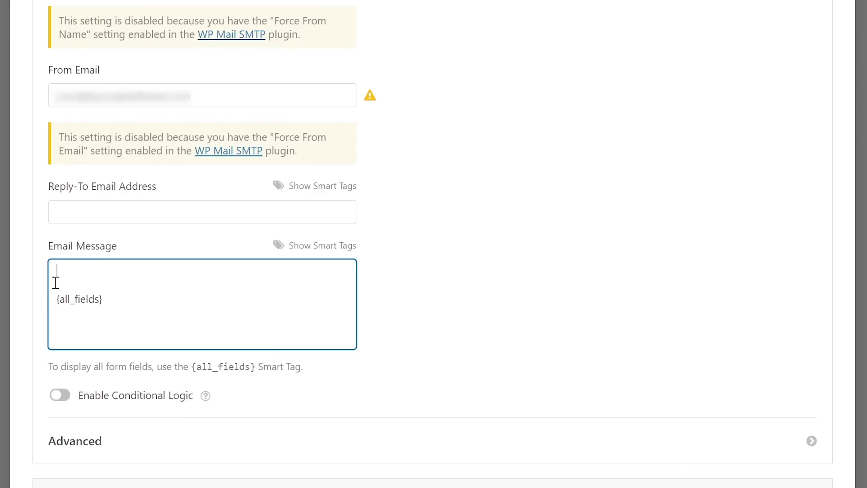
text(Hey, thank you for contacting me. I'v)
key(BackSpace)
key(BackSpace)
text('ll)
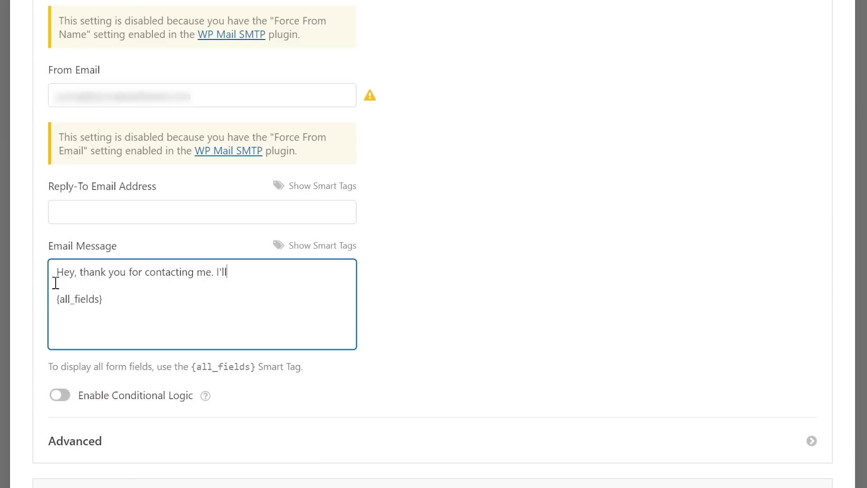
text( check your message and reply asap.)
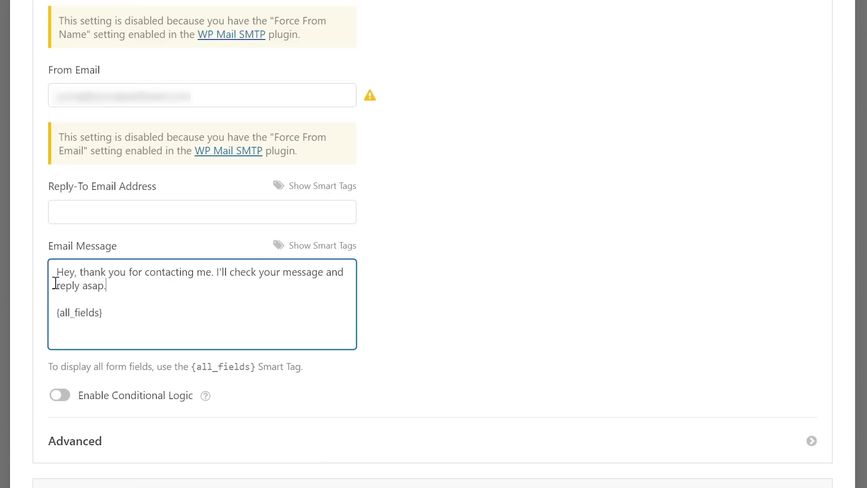
key(Return)
key(Return)
text(Here is a copy )
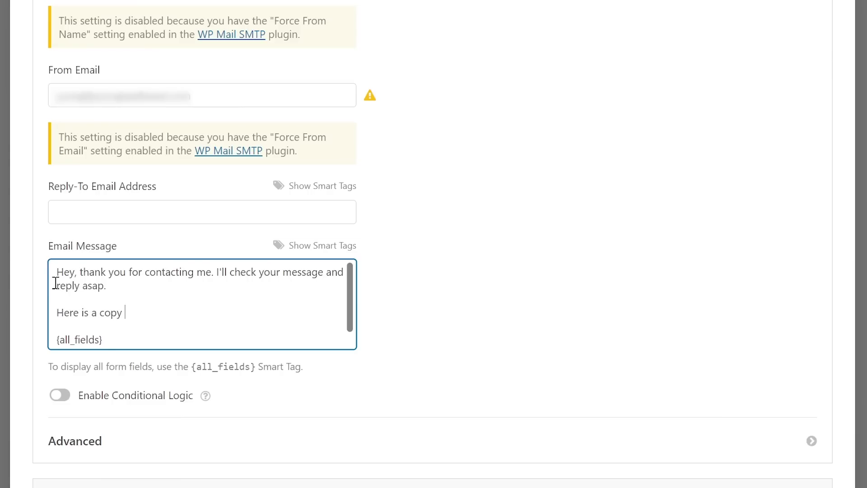
text(of the message you sent me.)
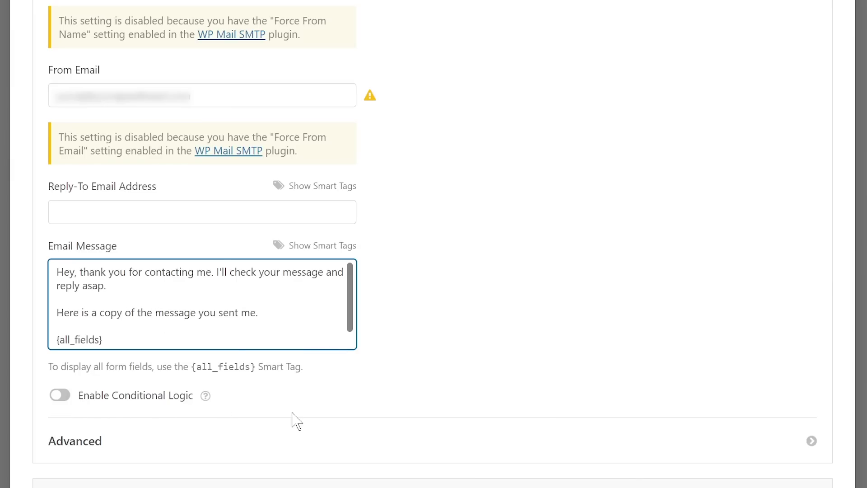
scroll(465, 370, up, 5)
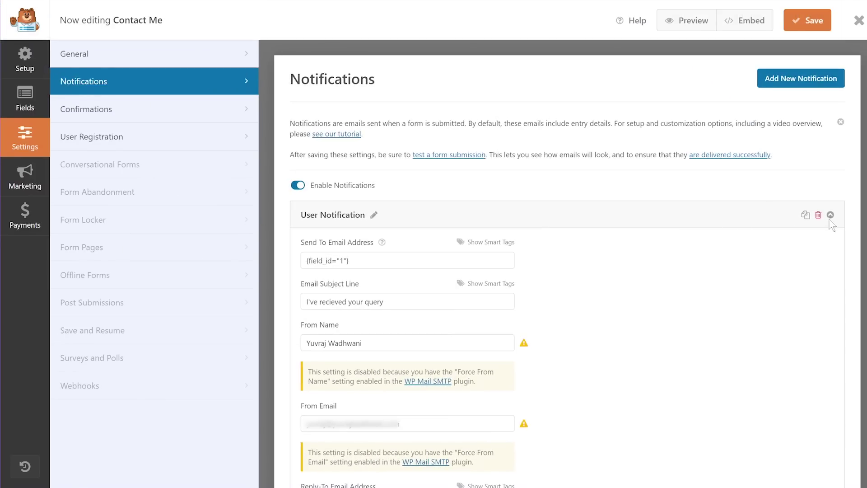
click(829, 217)
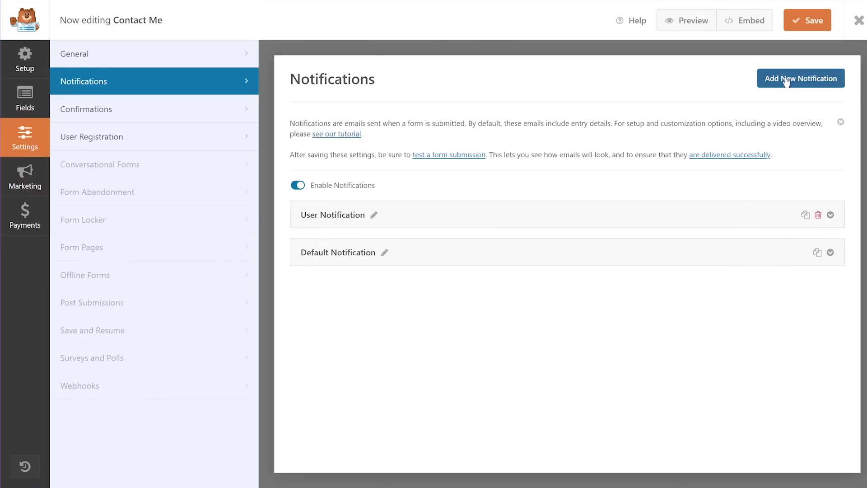
click(808, 22)
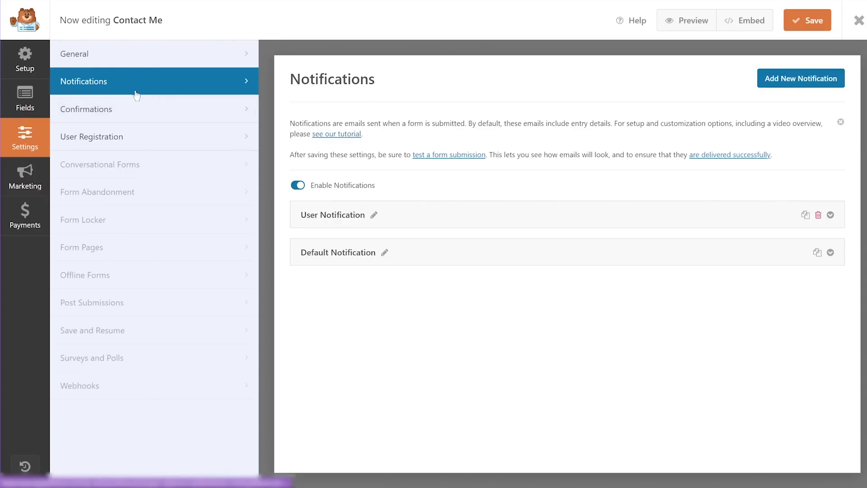
click(25, 82)
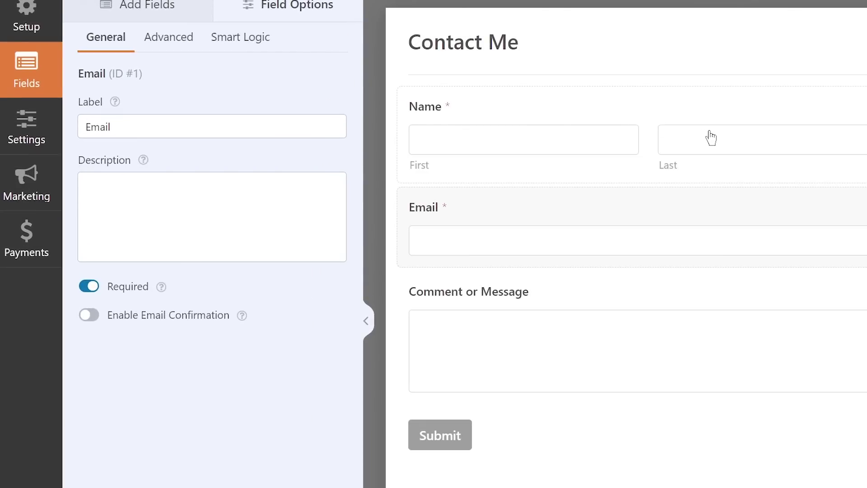
click(18, 134)
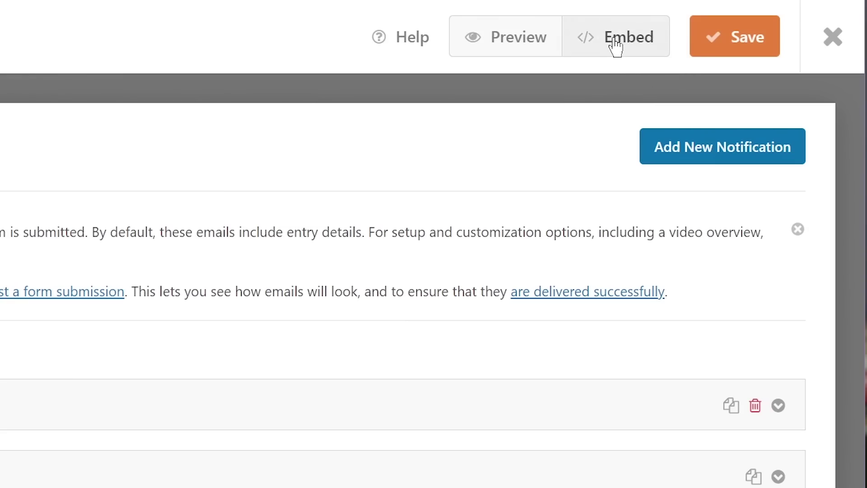
Embed the form in a newly created page titled 'Contact Me'.
click(615, 43)
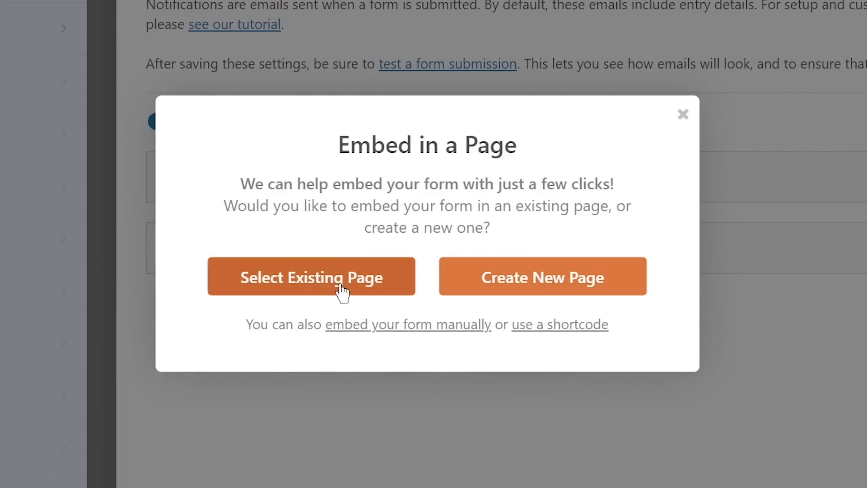
click(500, 289)
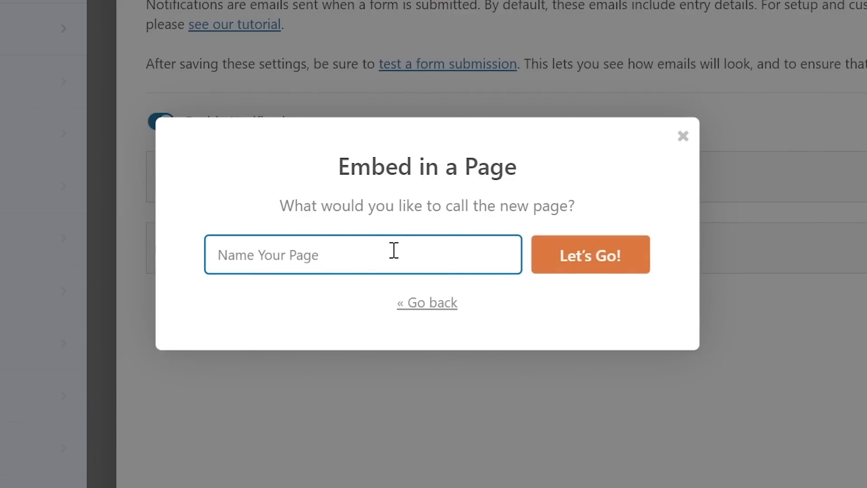
text(Contac)
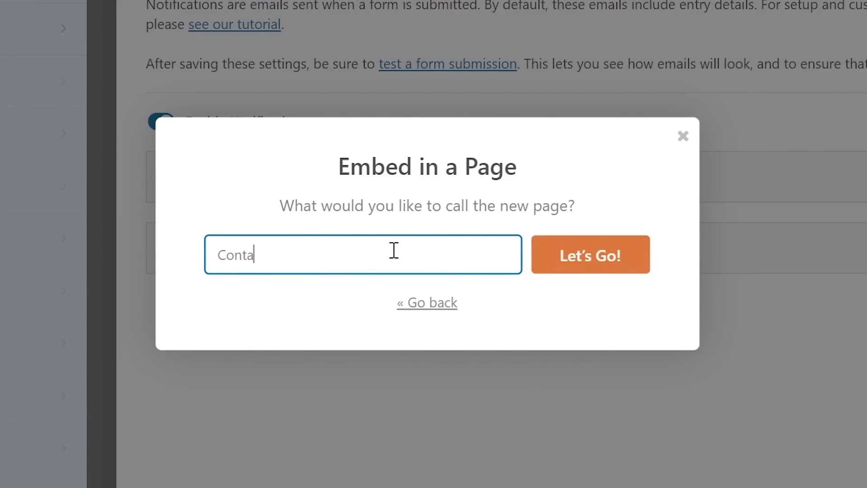
text(t Me)
click(592, 267)
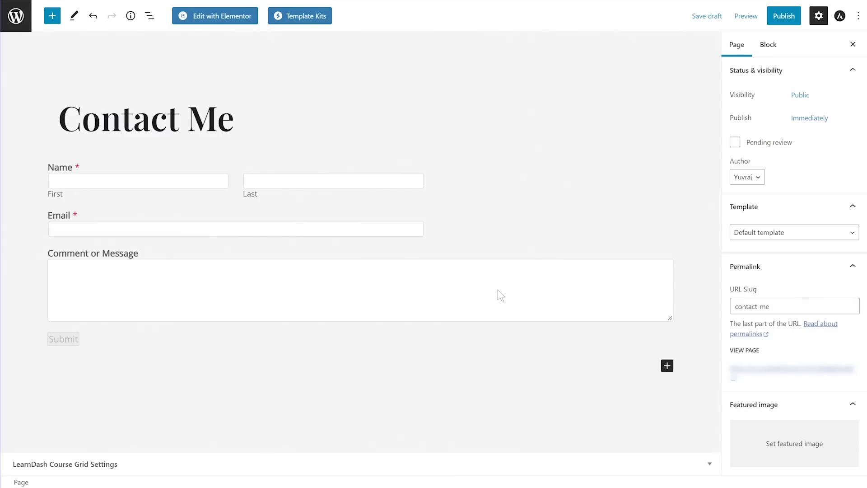
Delete the embedded WPForms block from the Contact Me page through its options menu.
click(498, 289)
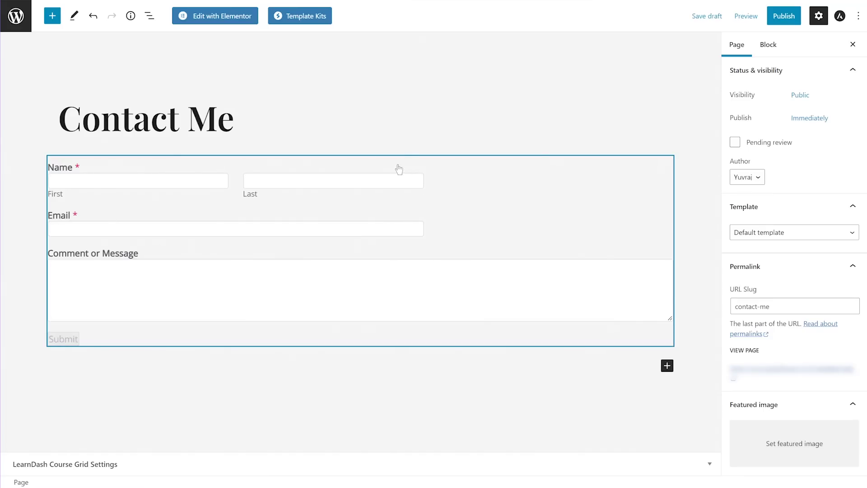
click(399, 169)
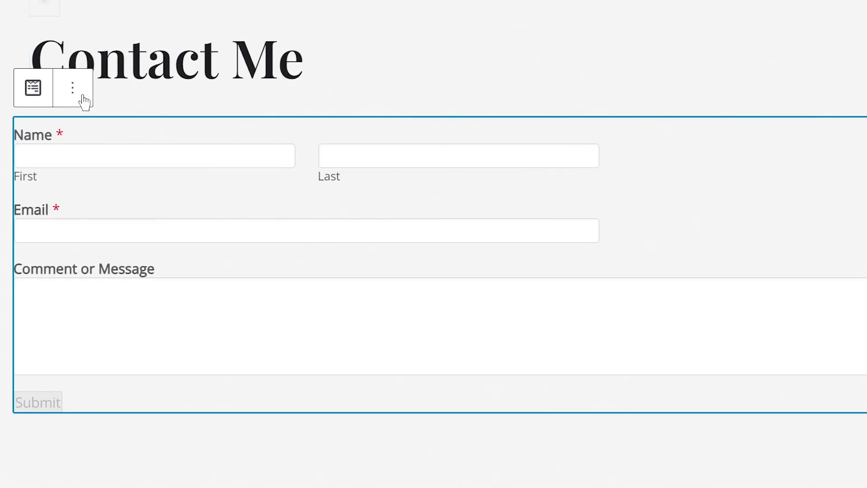
click(94, 143)
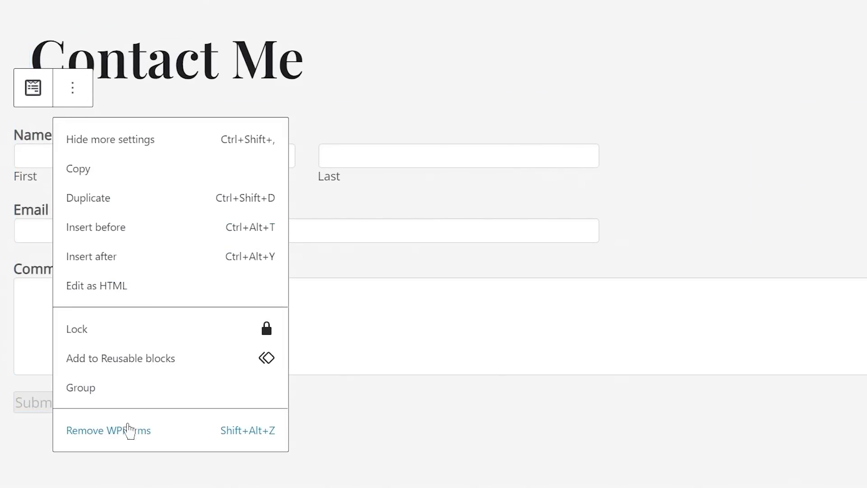
click(120, 435)
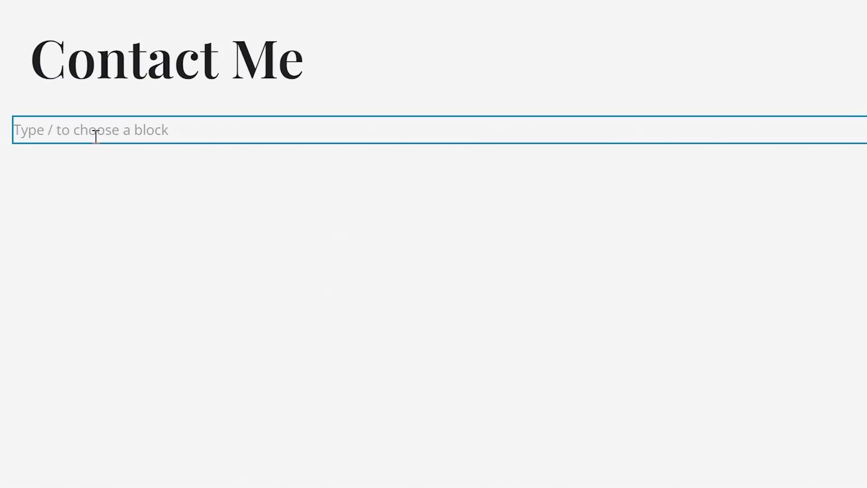
Insert a WPForms block with /wp and set it to display the Contact Me form.
text(/wp)
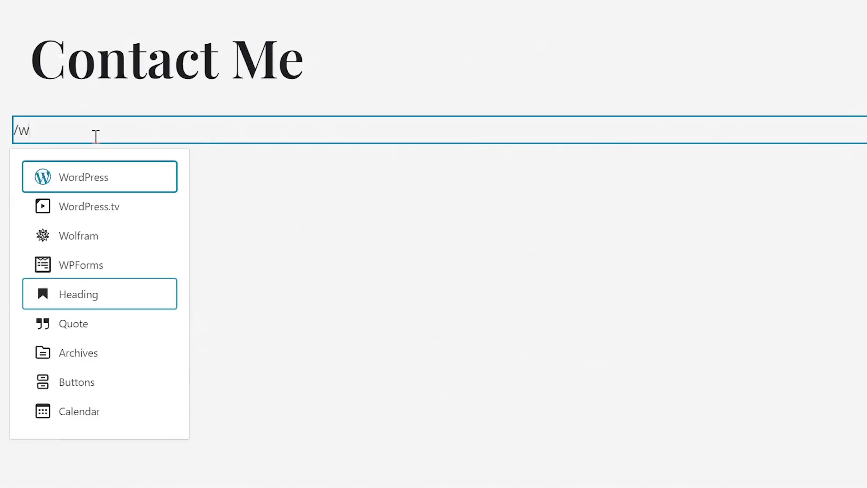
click(94, 90)
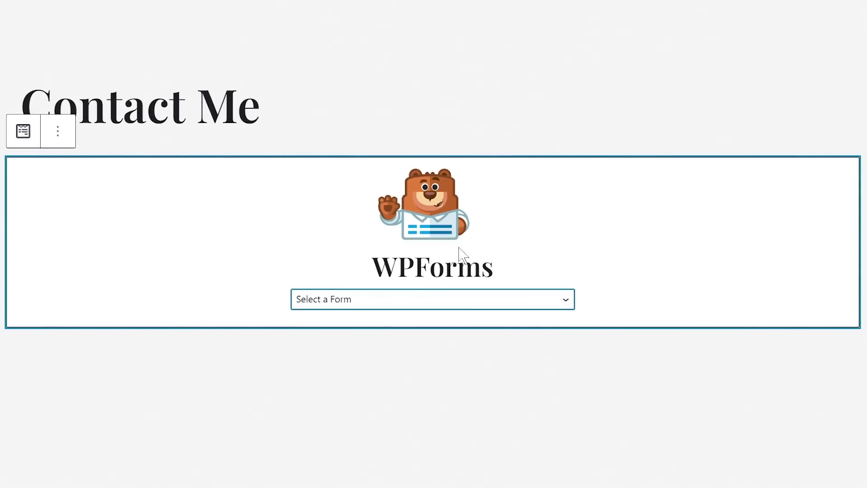
click(563, 300)
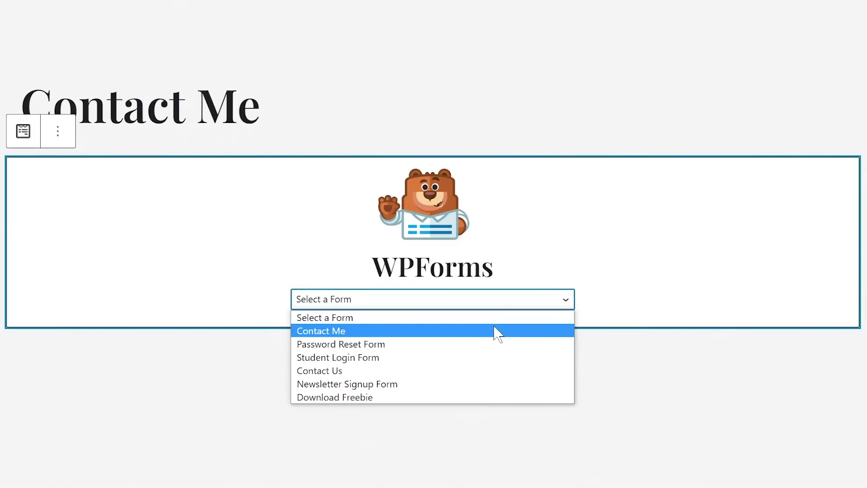
click(485, 331)
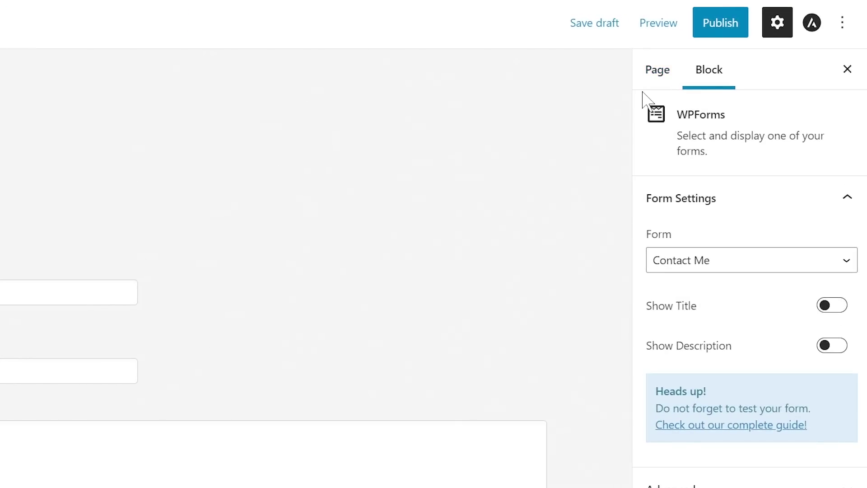
click(713, 35)
Confirm publishing, then open the live Contact Me page in a new browser tab.
click(713, 35)
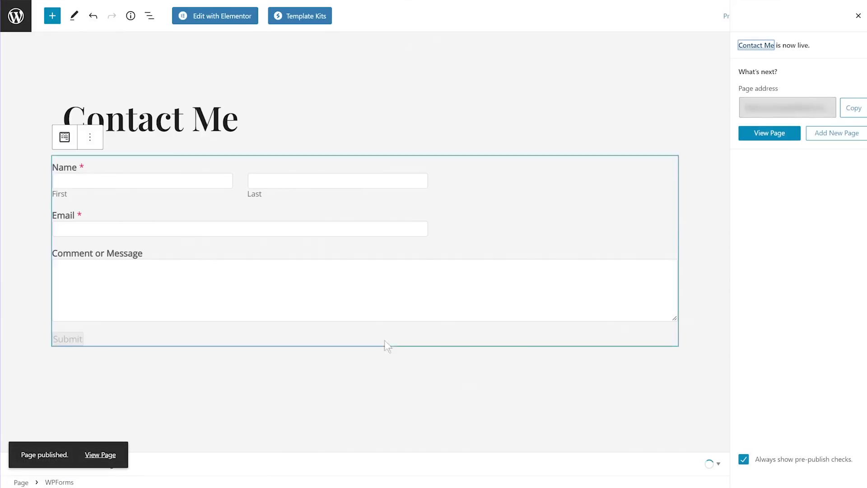
click(92, 454)
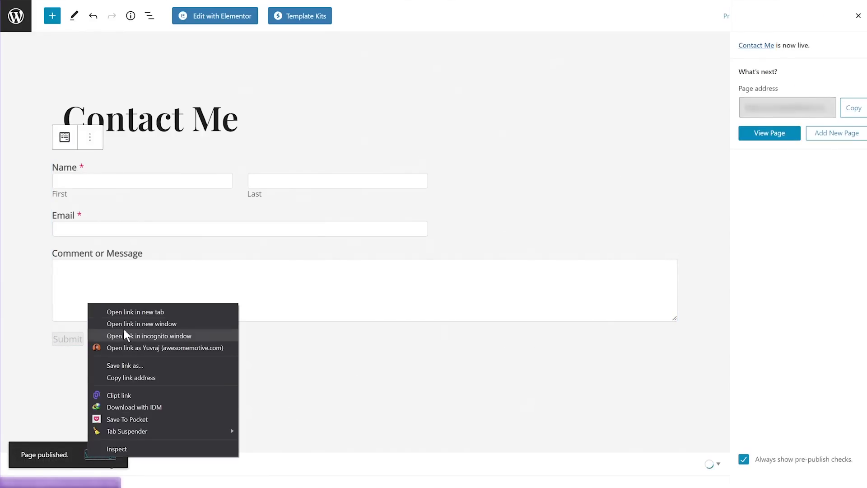
click(124, 313)
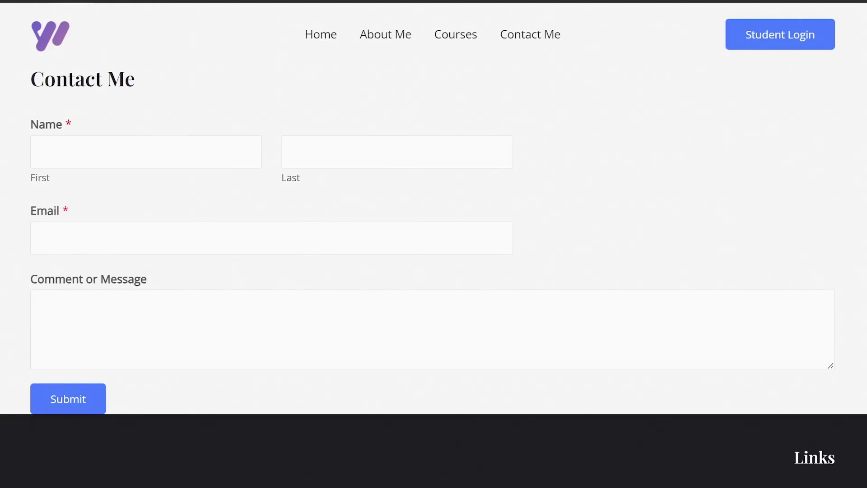
Enter a test first and last name in the Contact Me form and submit it.
click(139, 143)
text(Y)
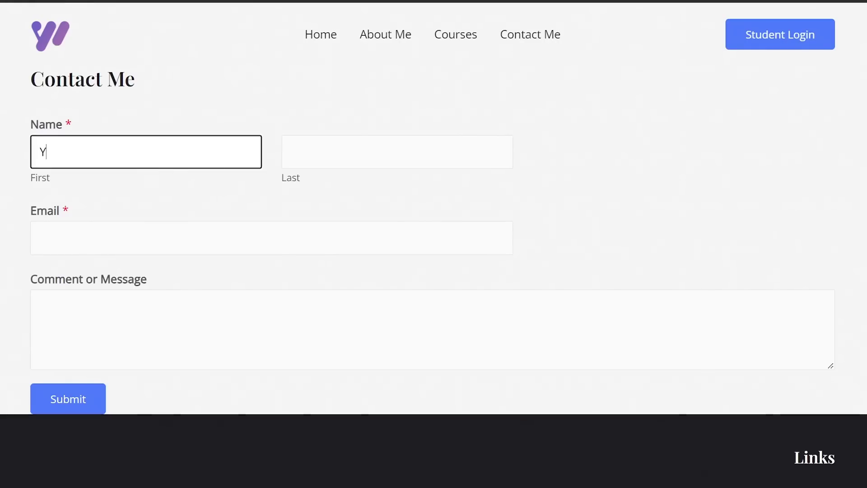
text(uvi)
key(Tab)
text(Q)
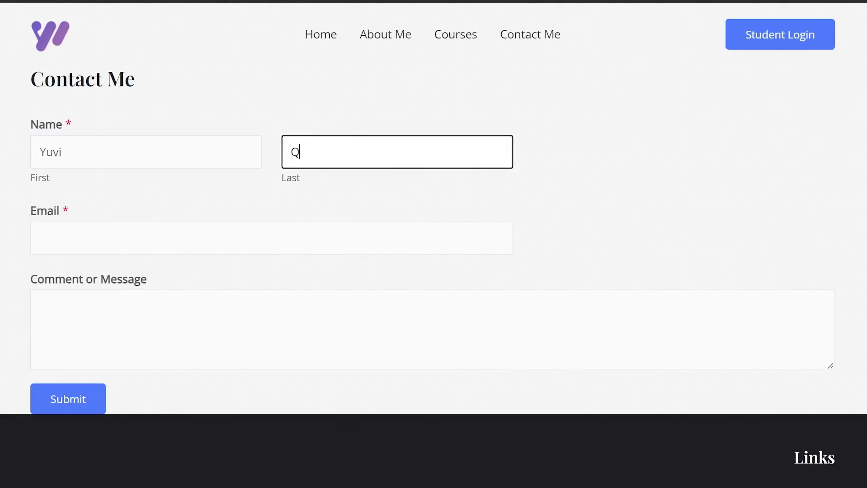
key(BackSpace)
key(BackSpace)
text(Wadh)
key(Tab)
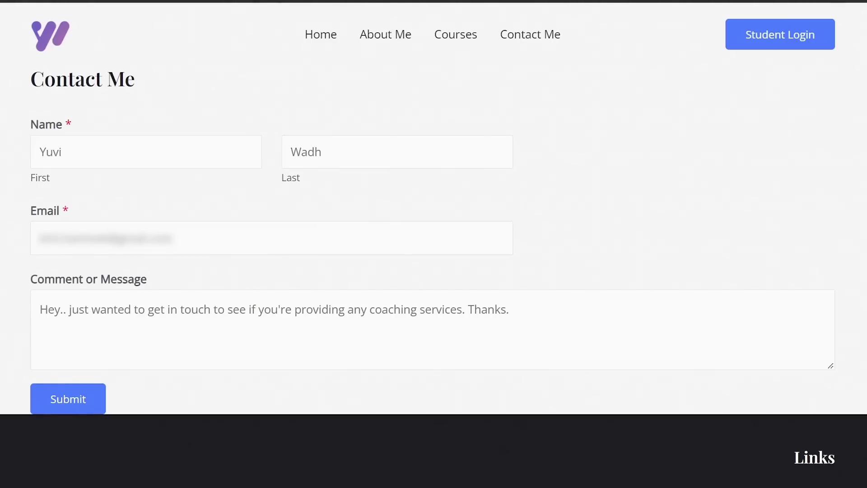
click(72, 406)
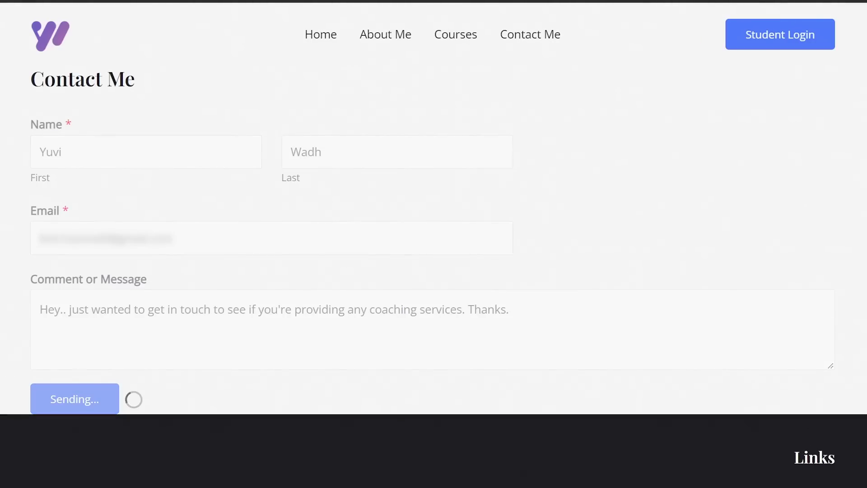